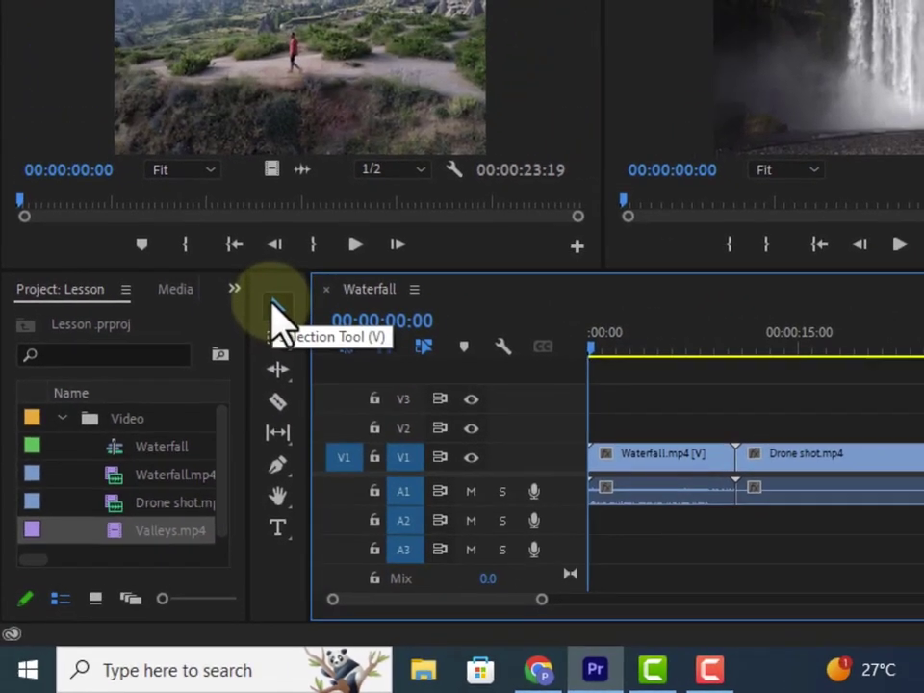
# Select the Waterfall clip with the Selection tool, marquee-select the Waterfall and Drone shot clips together, and clear the selection
pyautogui.click(349, 208)
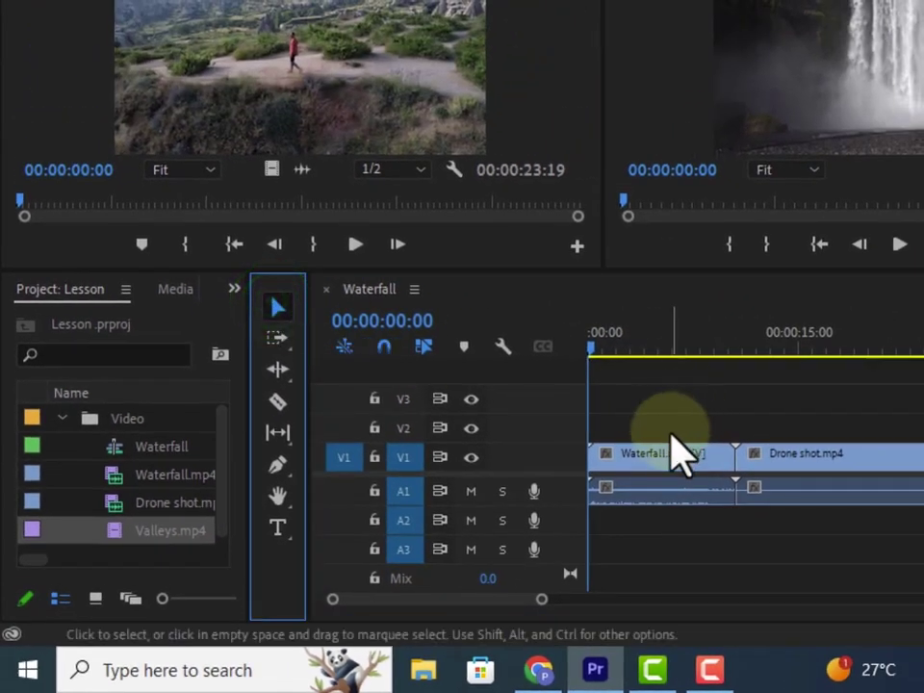
pyautogui.moveTo(677, 455)
pyautogui.mouseDown()
pyautogui.moveTo(666, 407)
pyautogui.moveTo(657, 474)
pyautogui.moveTo(664, 461)
pyautogui.mouseUp()
pyautogui.moveTo(788, 402); pyautogui.dragTo(606, 552)
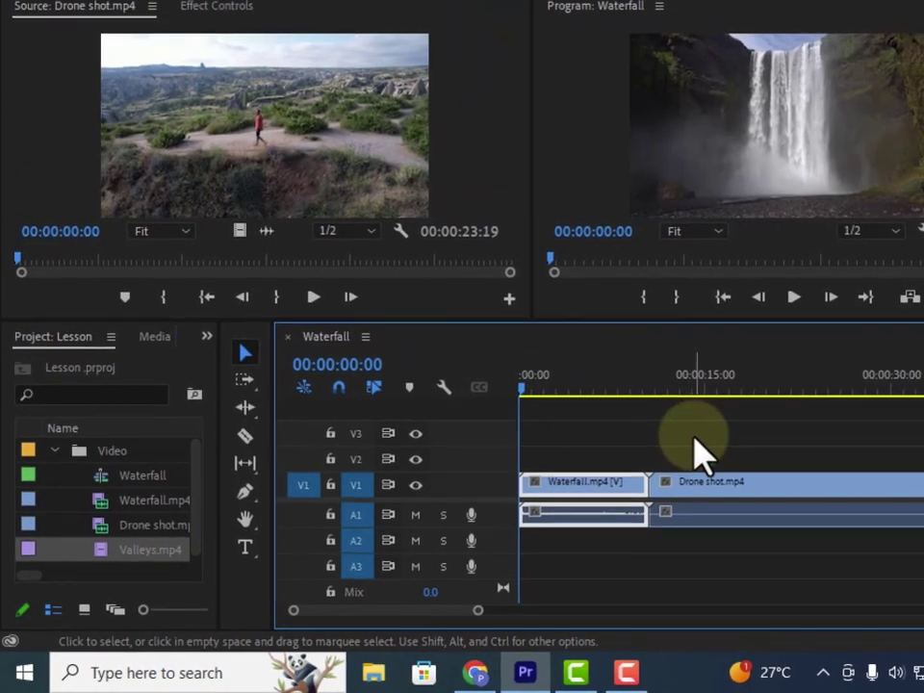
pyautogui.moveTo(535, 569); pyautogui.dragTo(541, 577)
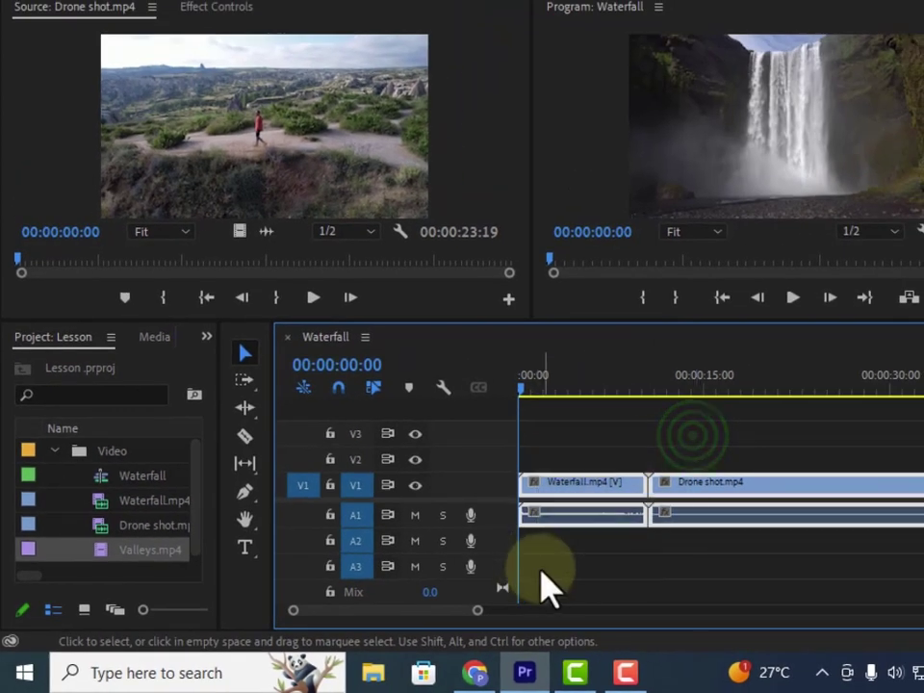
pyautogui.click(681, 445)
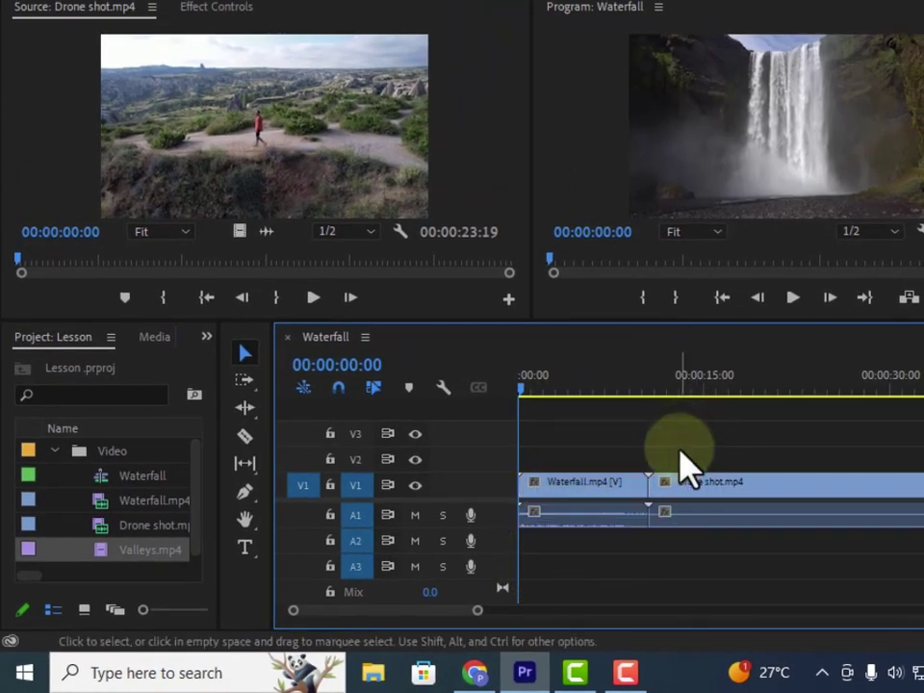
# Try shortening the Waterfall clip from its end, and extend it back to the start of the Drone shot clip
pyautogui.moveTo(642, 486); pyautogui.dragTo(593, 480)
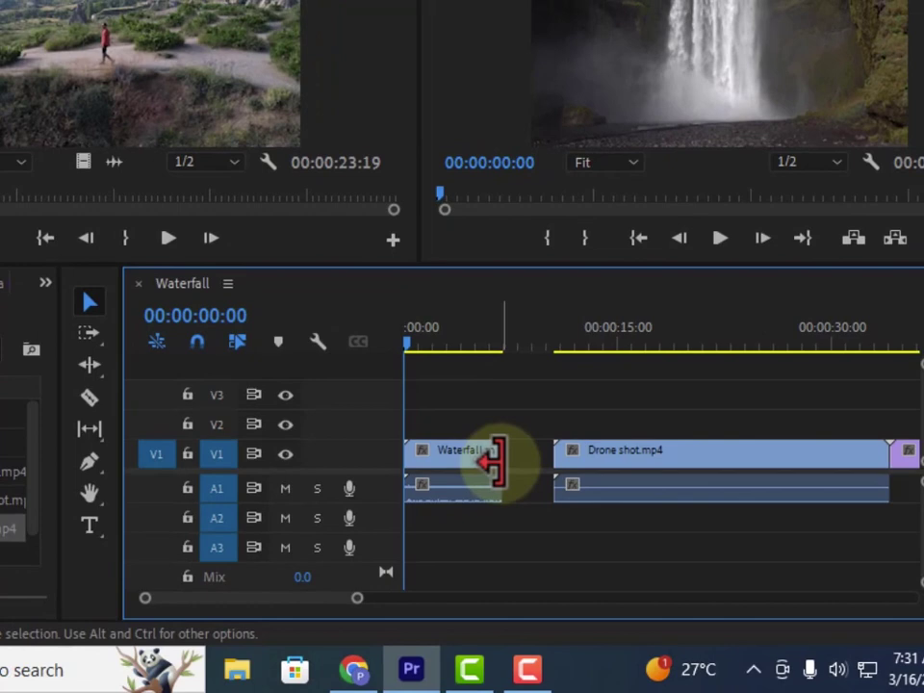
pyautogui.moveTo(521, 445); pyautogui.dragTo(488, 444)
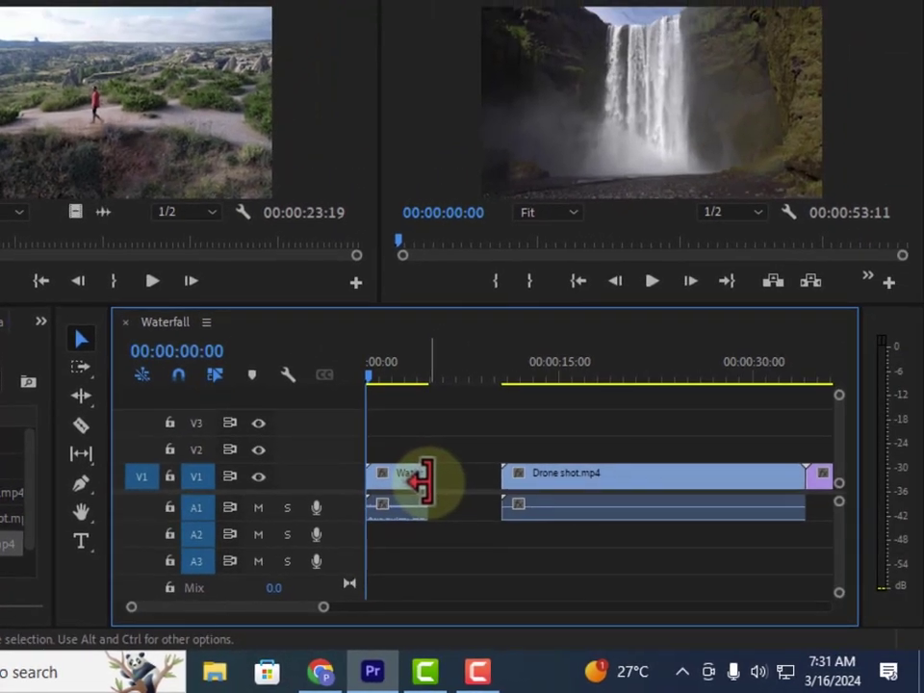
pyautogui.moveTo(424, 479); pyautogui.dragTo(509, 507)
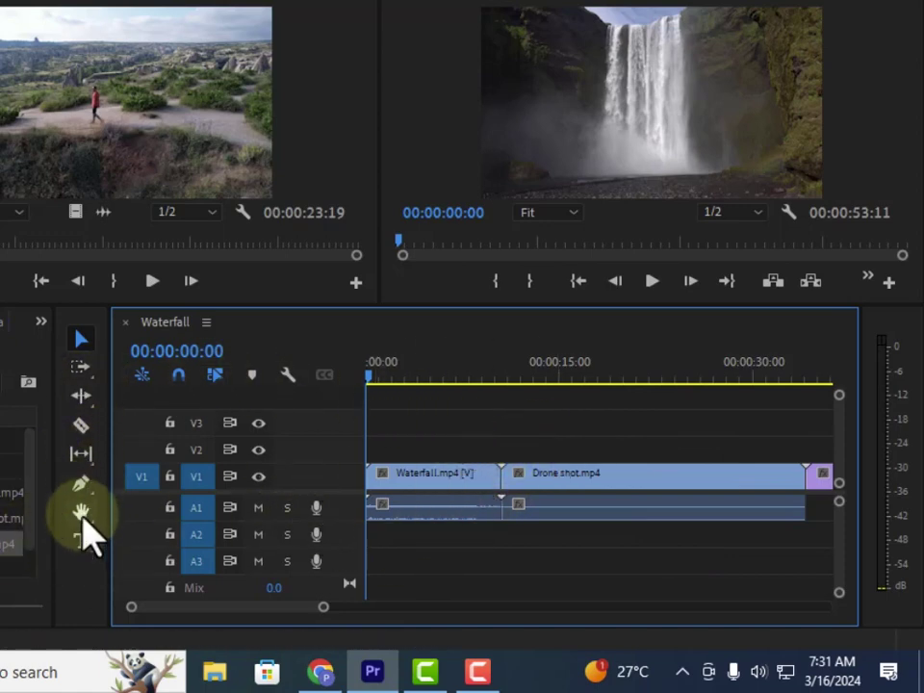
# Pan along the Waterfall sequence's timeline with the Hand tool
pyautogui.click(82, 513)
pyautogui.moveTo(478, 460); pyautogui.dragTo(388, 424)
pyautogui.moveTo(685, 540); pyautogui.dragTo(708, 619)
pyautogui.moveTo(375, 486); pyautogui.dragTo(421, 489)
pyautogui.moveTo(524, 548); pyautogui.dragTo(624, 553)
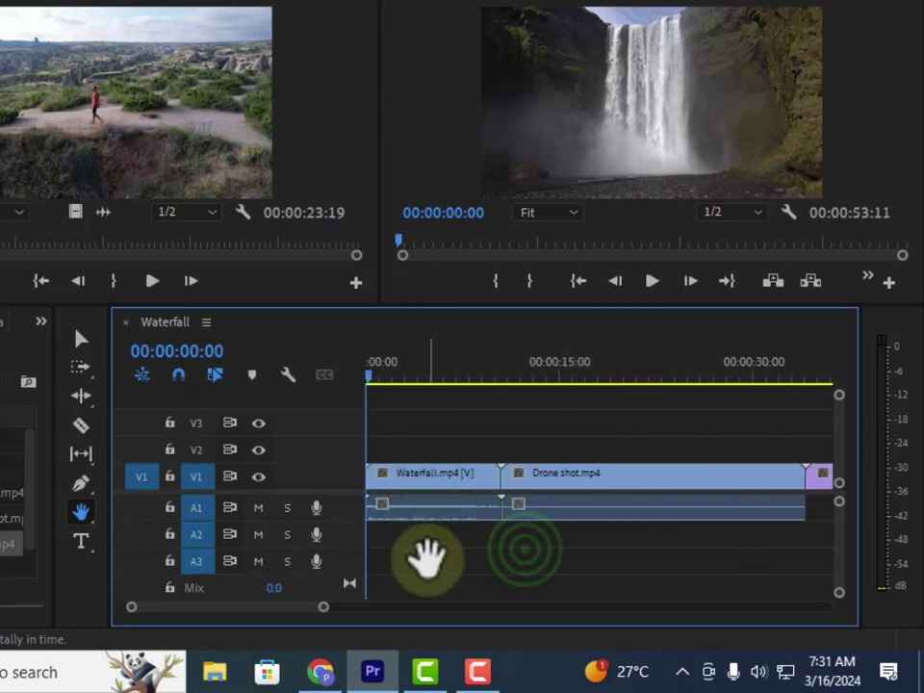
# Zoom in and out of the sequence timeline with the Zoom tool, finishing zoomed in on the Drone shot clip
pyautogui.click(85, 521)
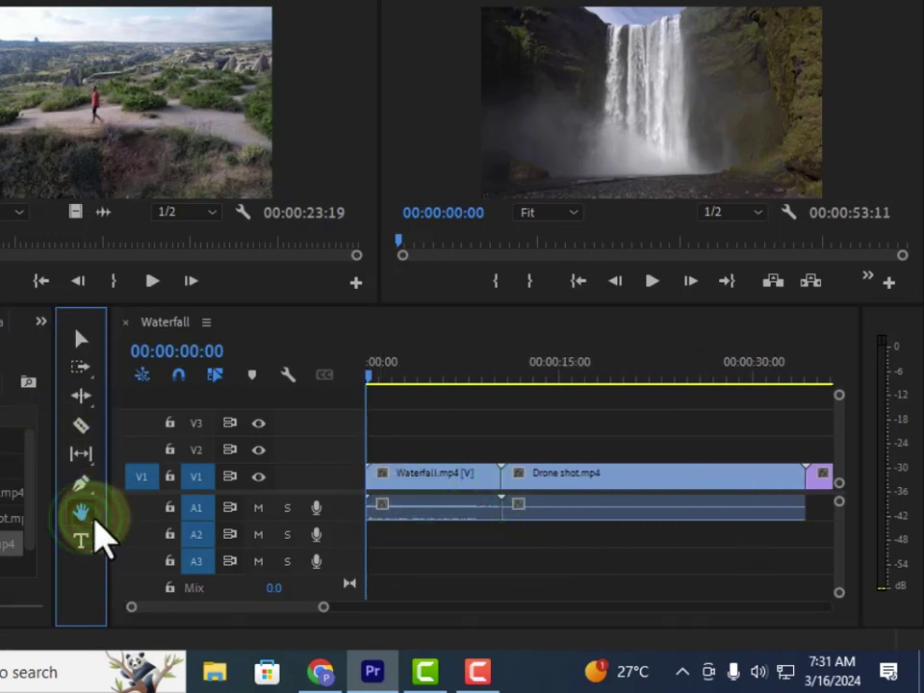
pyautogui.moveTo(93, 524); pyautogui.dragTo(140, 517)
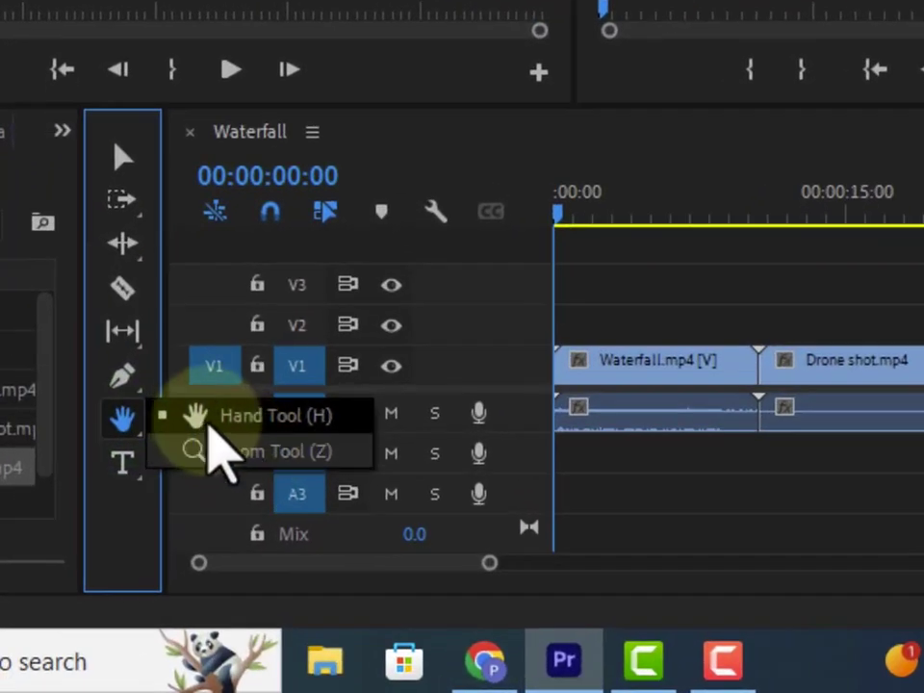
pyautogui.moveTo(209, 431); pyautogui.dragTo(249, 473)
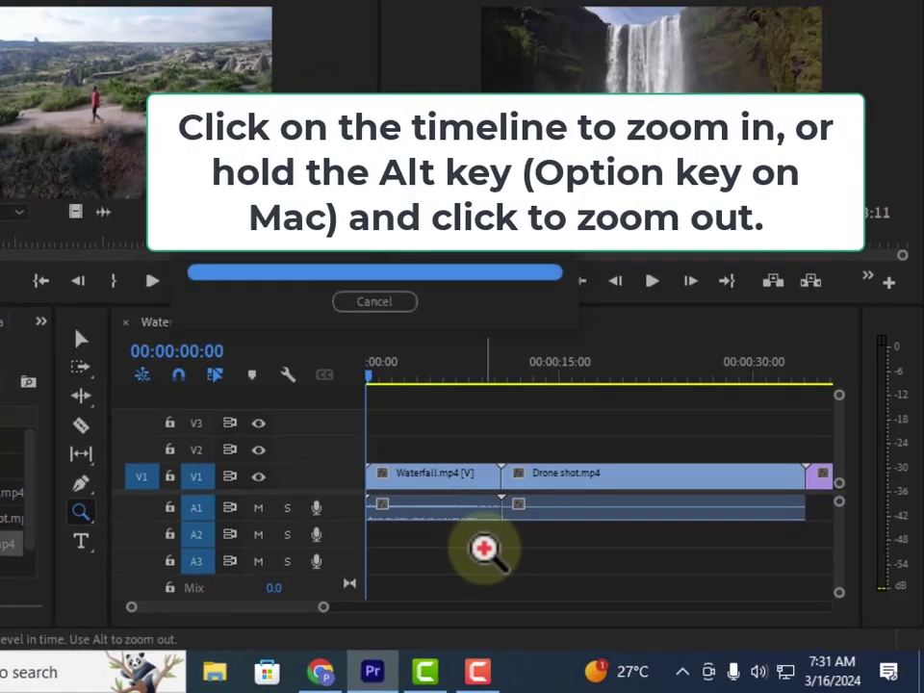
pyautogui.click(483, 552)
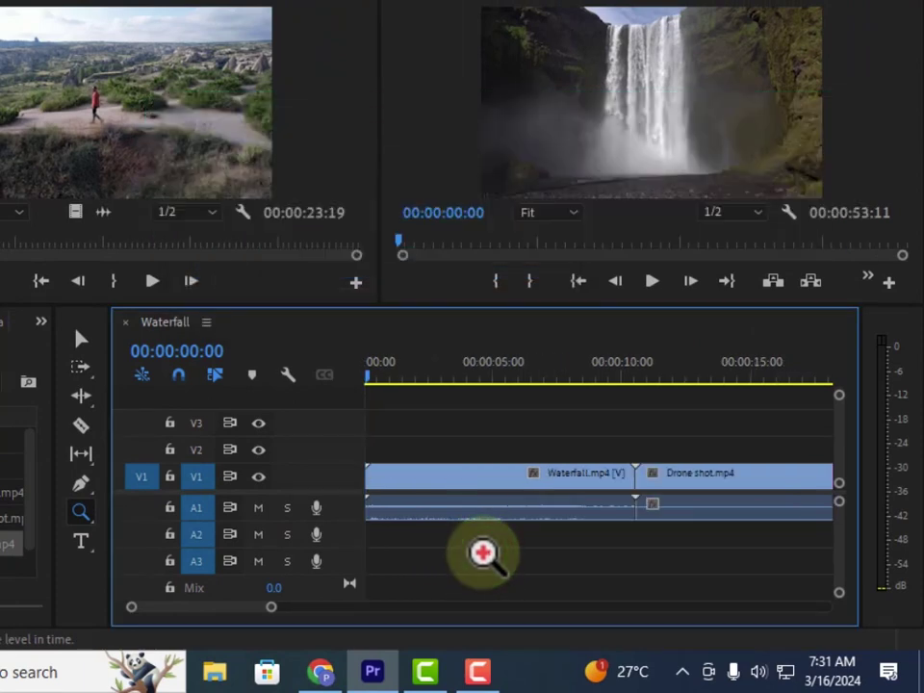
pyautogui.keyDown('alt'); pyautogui.click(481, 553); pyautogui.keyUp('alt')
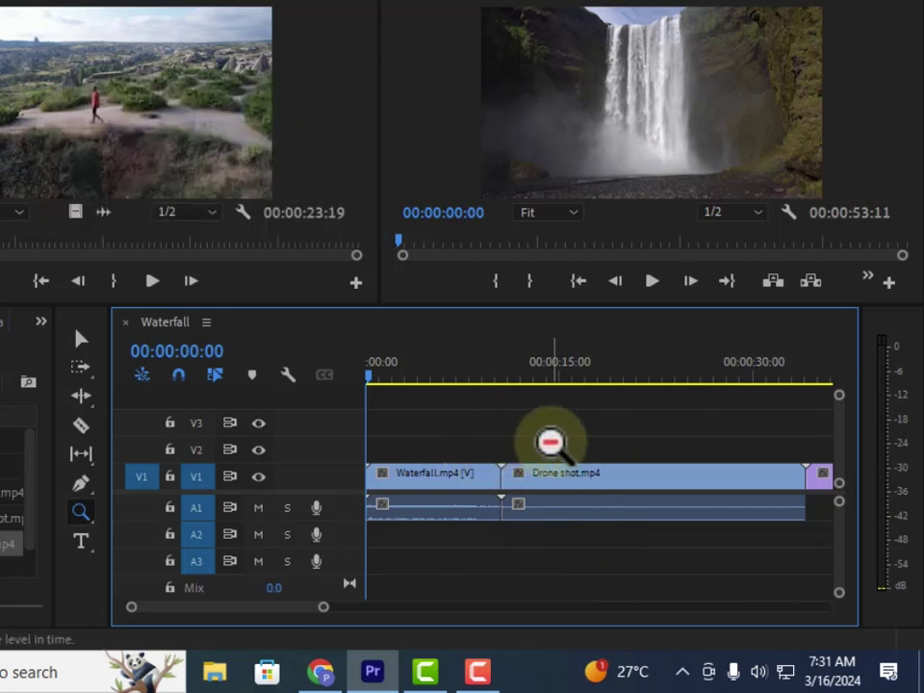
pyautogui.keyDown('alt'); pyautogui.click(548, 455); pyautogui.keyUp('alt')
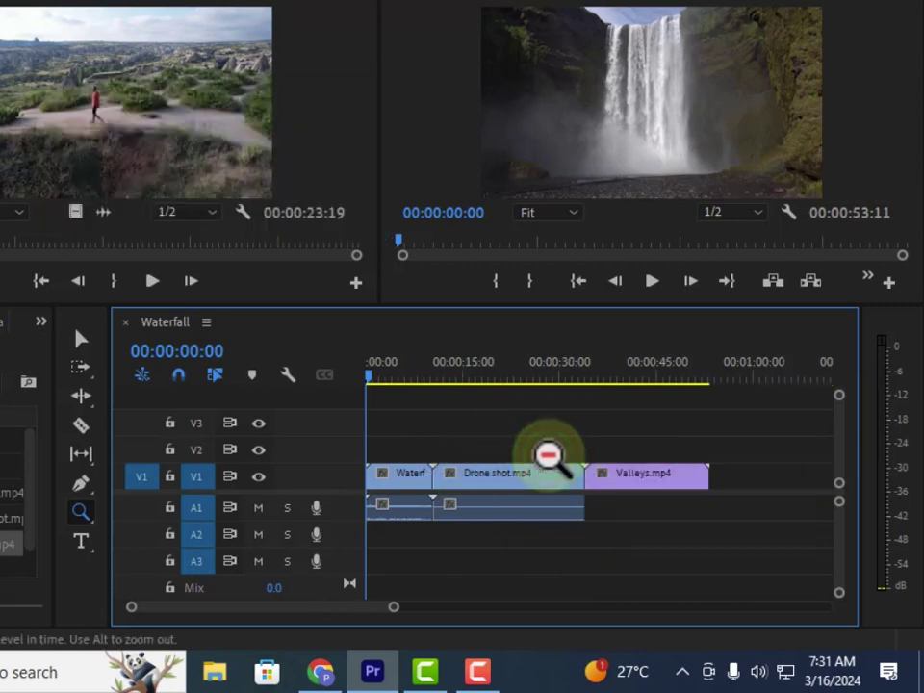
pyautogui.click(550, 453)
pyautogui.click(550, 453)
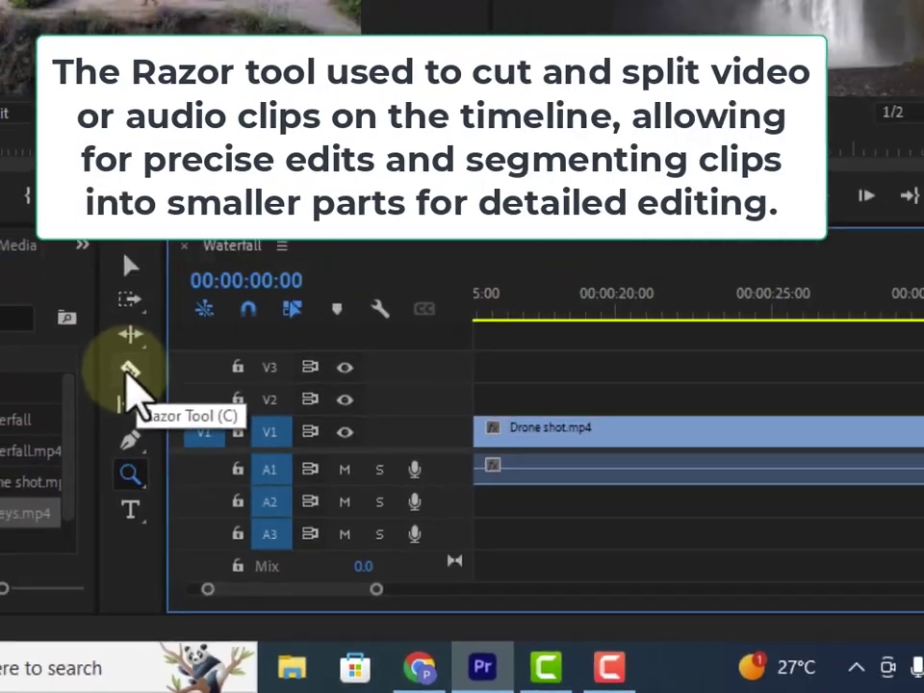
# Split the Drone shot video with the Razor tool at about 21 seconds and move its second part up to track V3
pyautogui.click(129, 373)
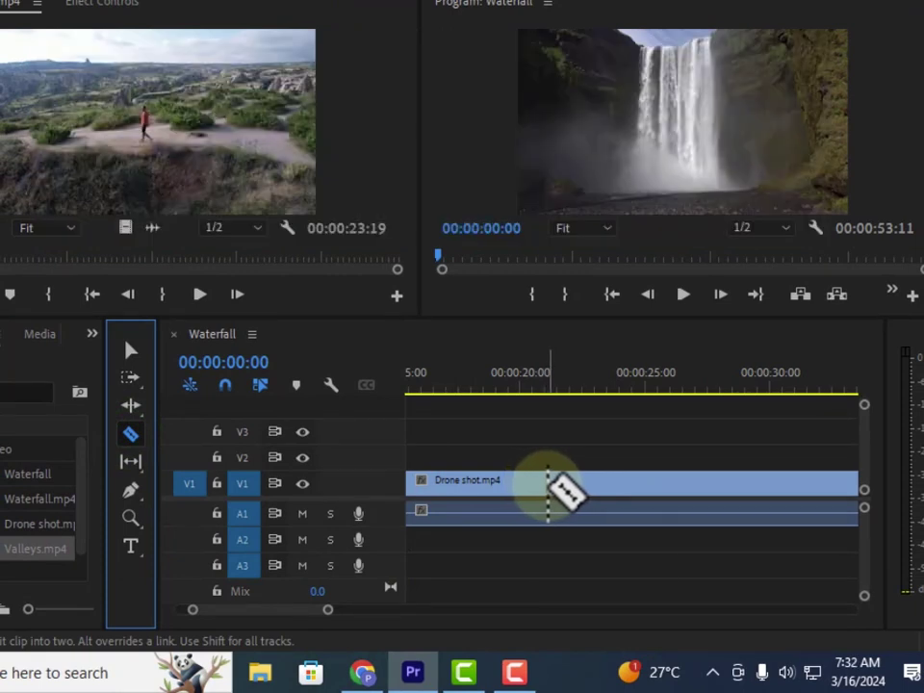
pyautogui.click(557, 486)
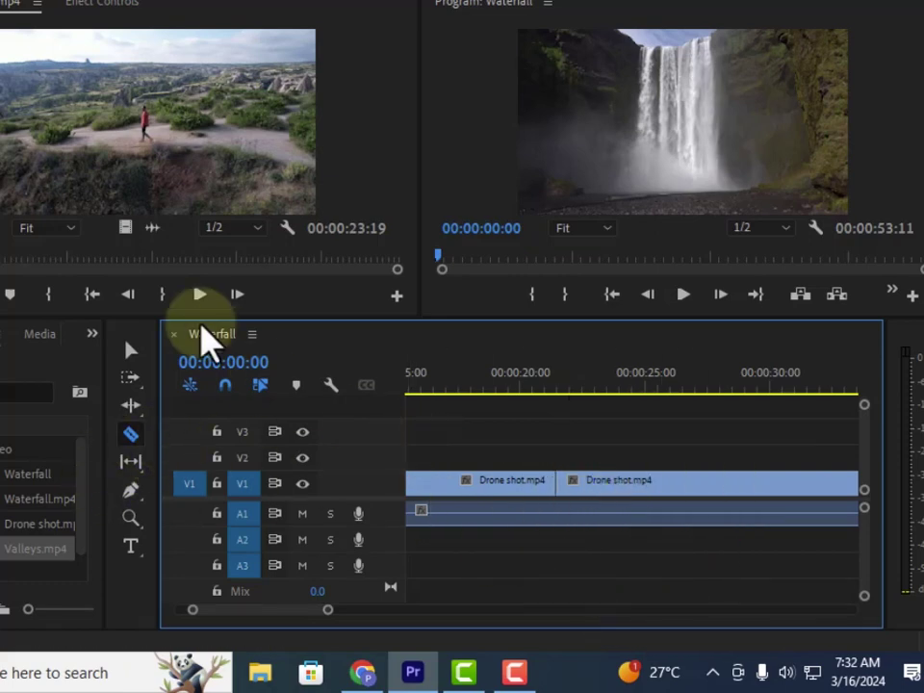
pyautogui.click(131, 351)
pyautogui.moveTo(641, 489); pyautogui.dragTo(646, 464)
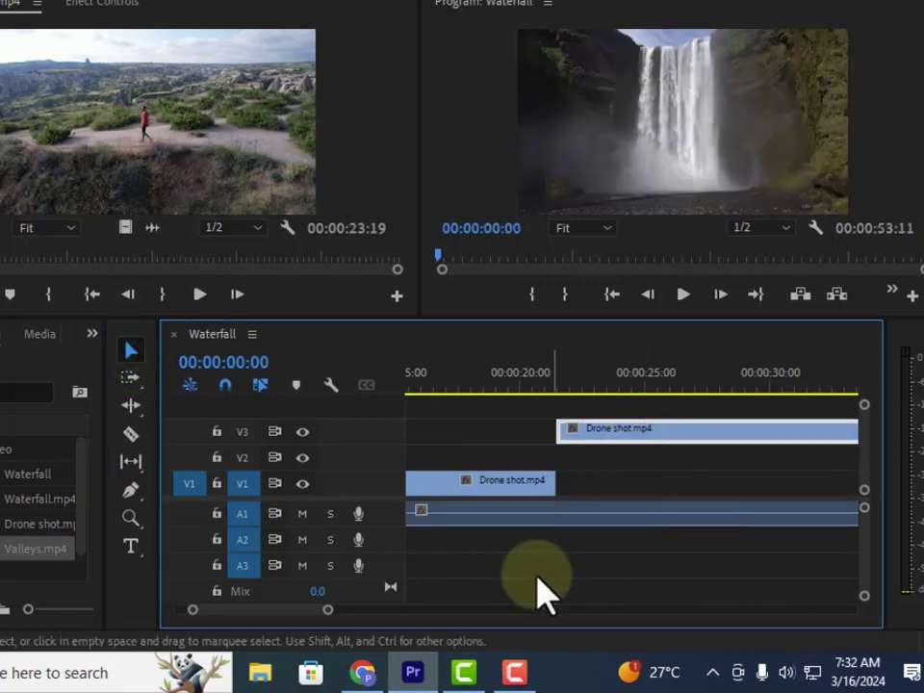
# Move the Drone shot piece from V3 back onto V1, directly after the first Drone shot piece
pyautogui.scroll(1, 328, 616)
pyautogui.scroll(-5, 323, 614)
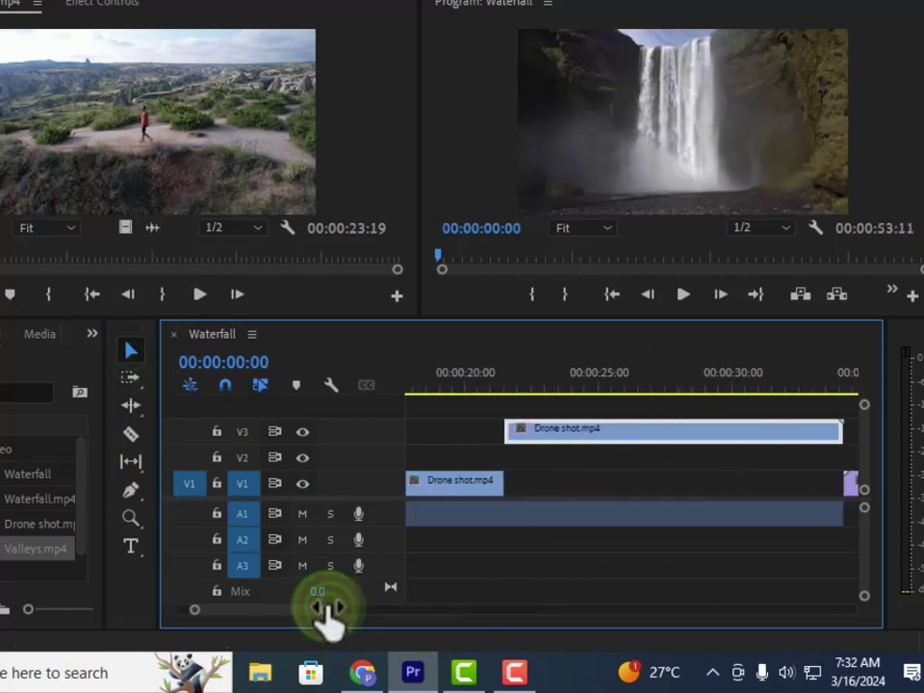
pyautogui.scroll(4, 318, 612)
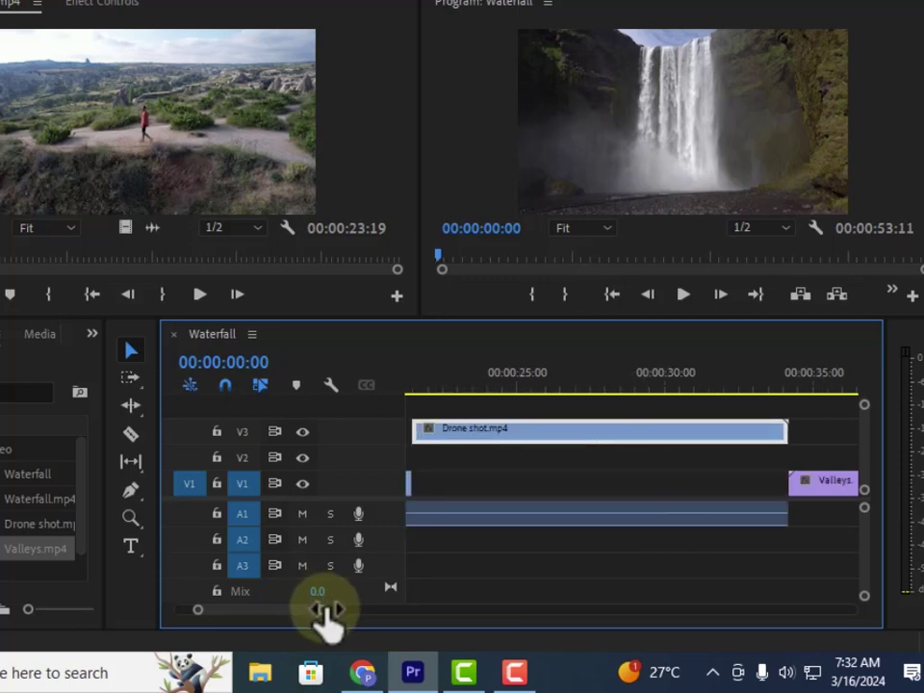
pyautogui.scroll(-2, 330, 616)
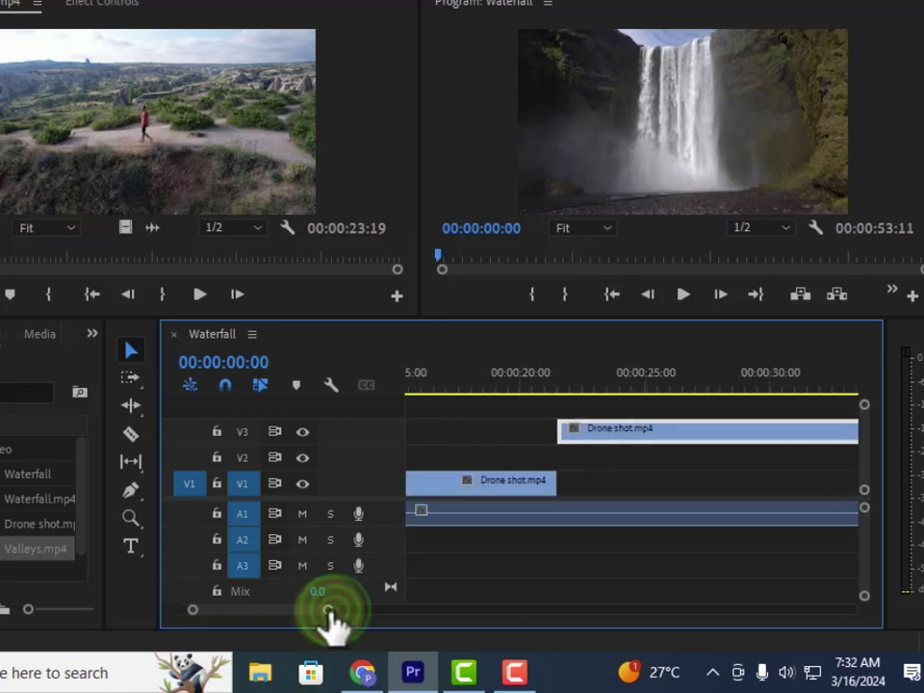
pyautogui.scroll(4, 337, 617)
pyautogui.click(539, 577)
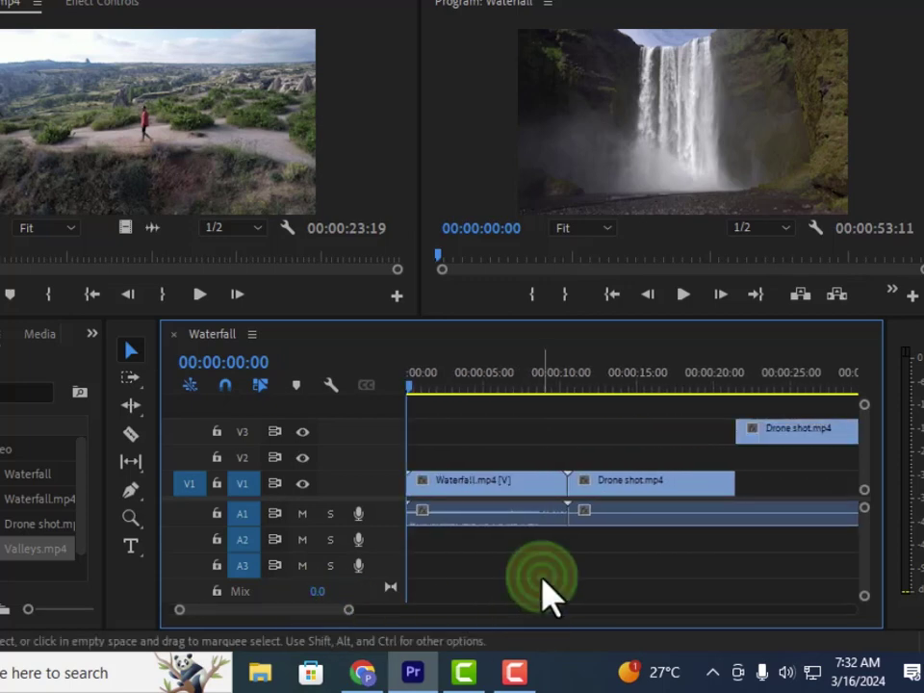
pyautogui.moveTo(348, 613); pyautogui.dragTo(414, 611)
pyautogui.click(524, 486)
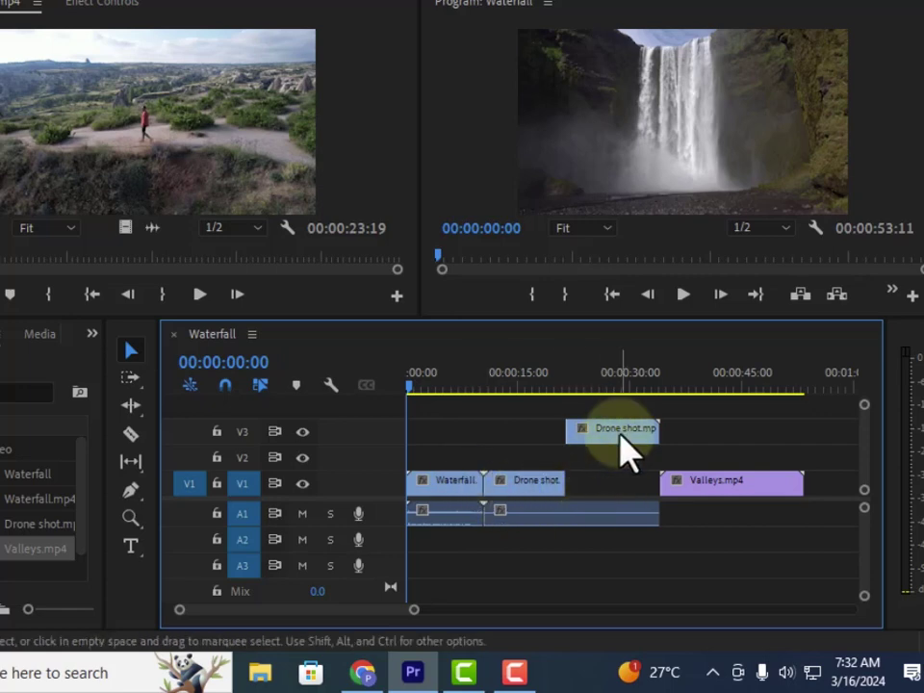
pyautogui.moveTo(621, 430); pyautogui.dragTo(582, 489)
# Try deleting the second Drone shot piece on V1, and undo the deletion
pyautogui.press('Delete')
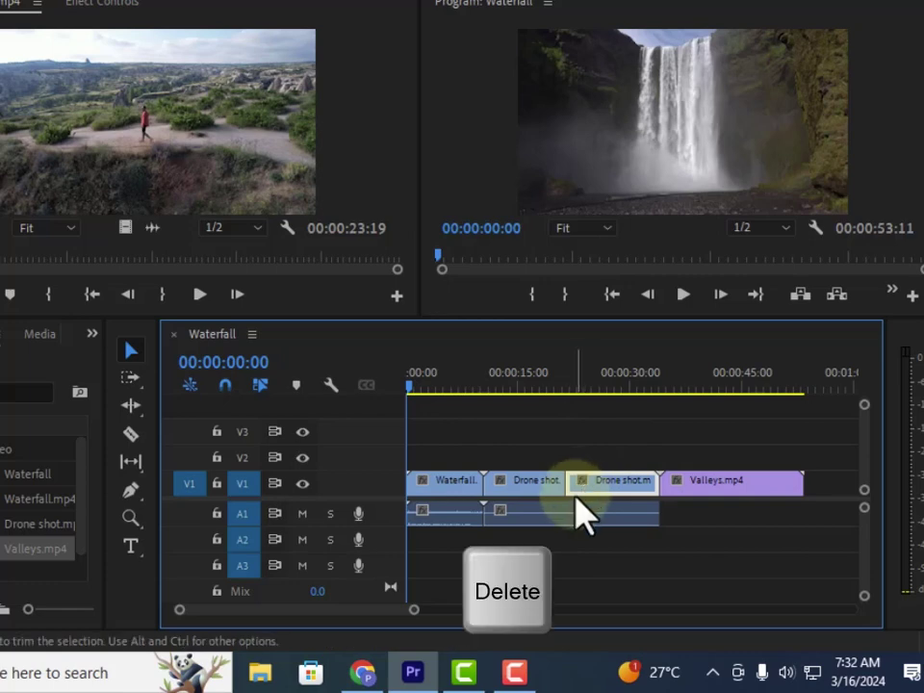
pyautogui.hotkey('ctrl', 'z')
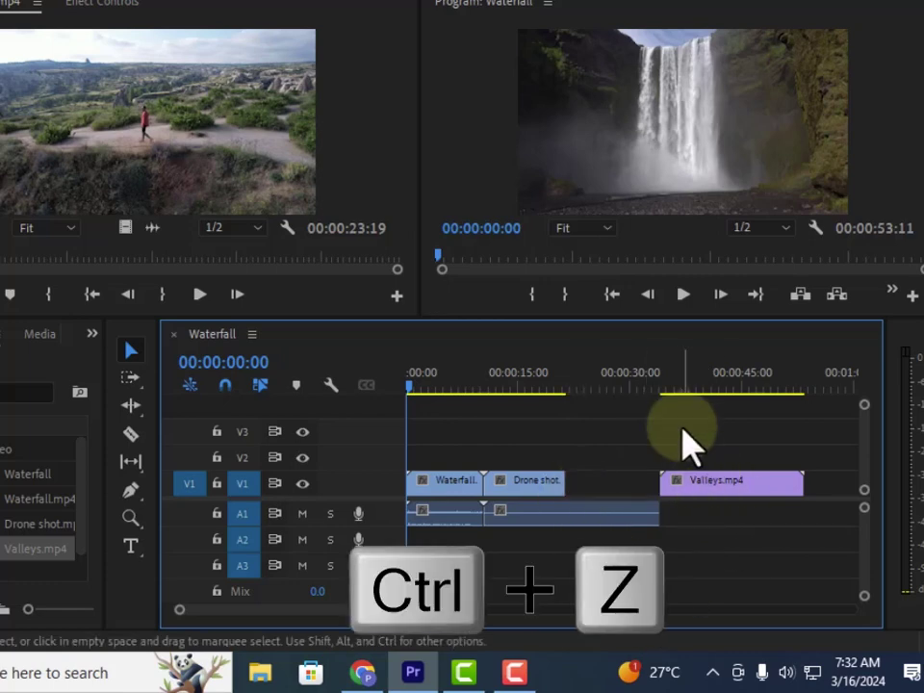
# Reorder the V1 clips so Valleys follows the first Drone shot piece and the second Drone shot piece comes directly after Valleys
pyautogui.moveTo(616, 501); pyautogui.dragTo(843, 510)
pyautogui.moveTo(718, 502); pyautogui.dragTo(623, 495)
pyautogui.moveTo(825, 485); pyautogui.dragTo(717, 487)
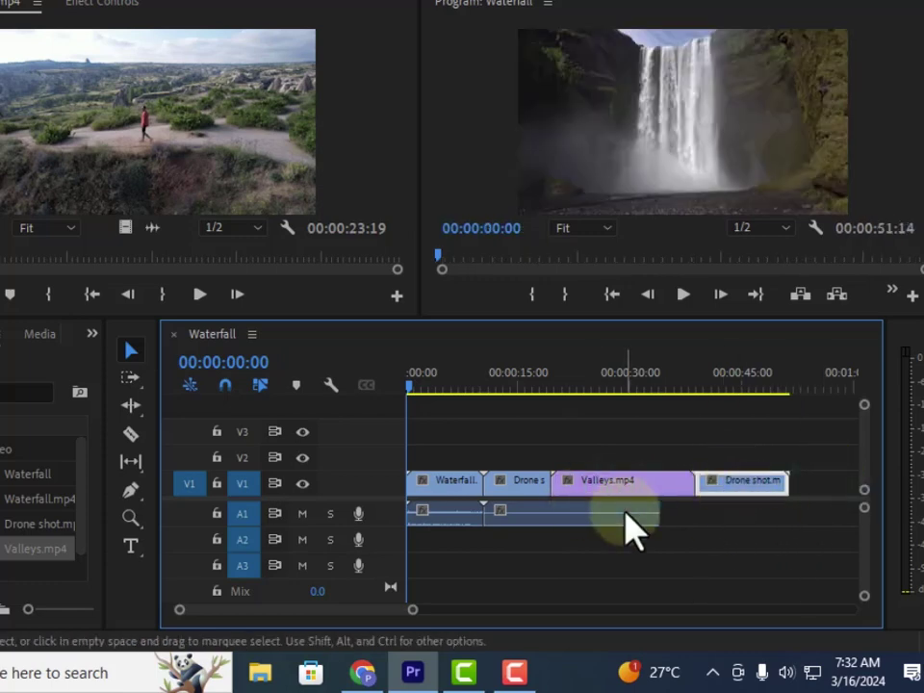
# Split all tracks at once with the Razor tool at about 27 seconds, cutting the Valleys video and the audio beneath it
pyautogui.click(132, 438)
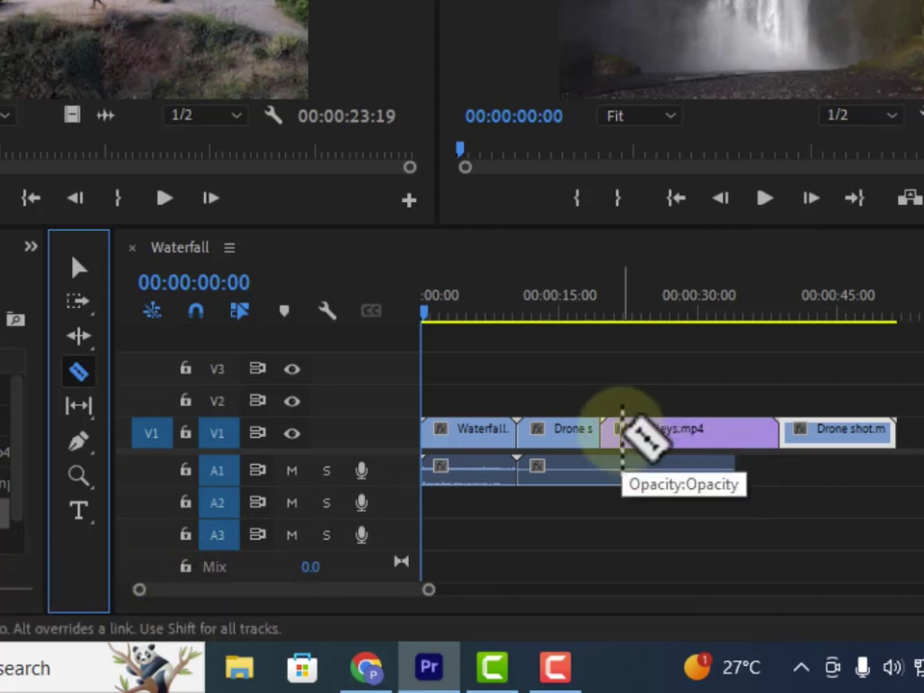
pyautogui.press('shift')
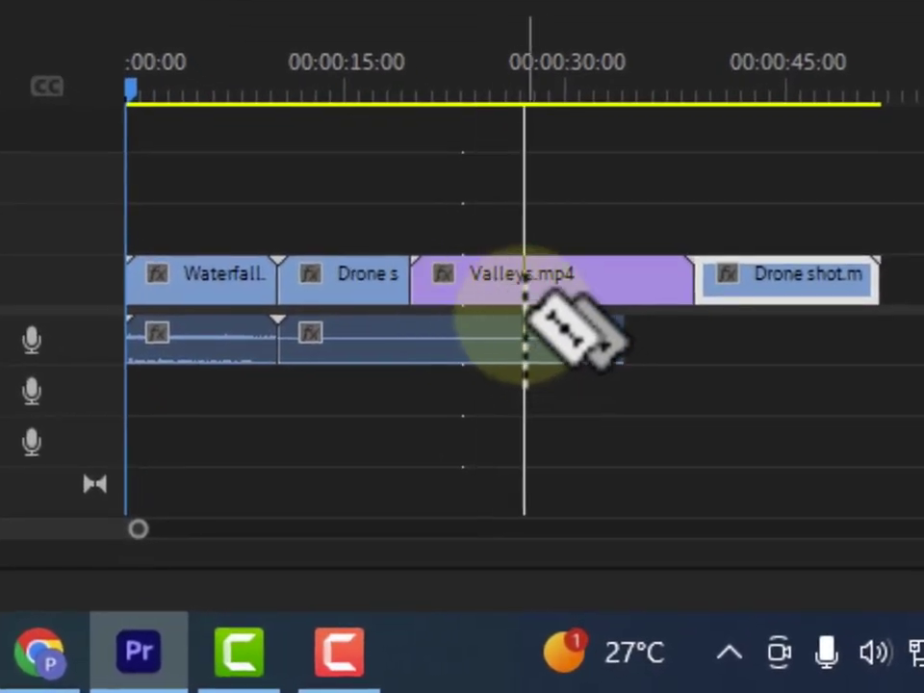
pyautogui.click(524, 318)
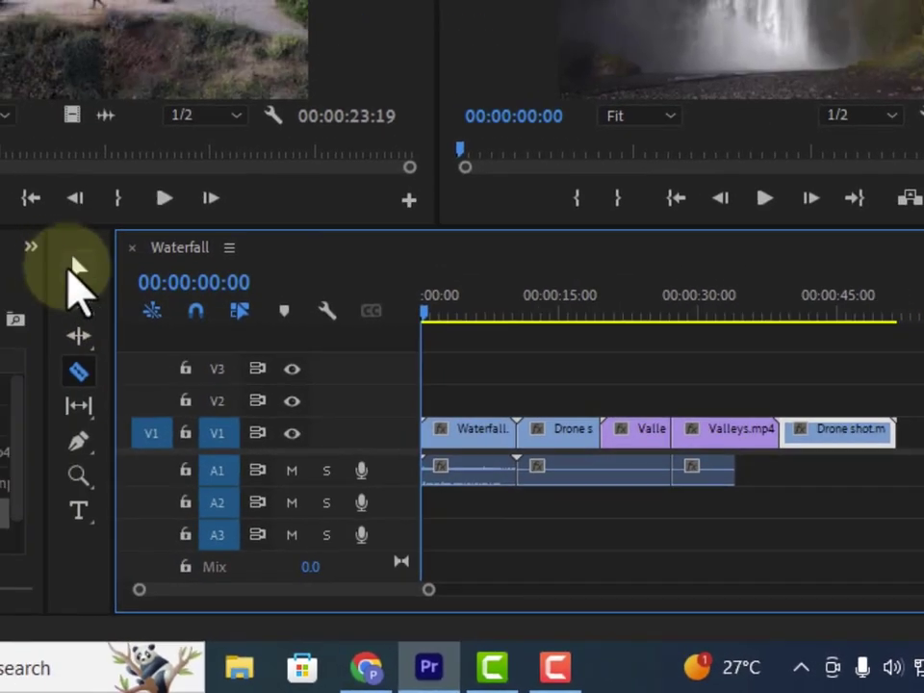
# Shift the last audio piece on A1 to end with the second Valleys piece, and move that Valleys piece up to V2
pyautogui.click(72, 271)
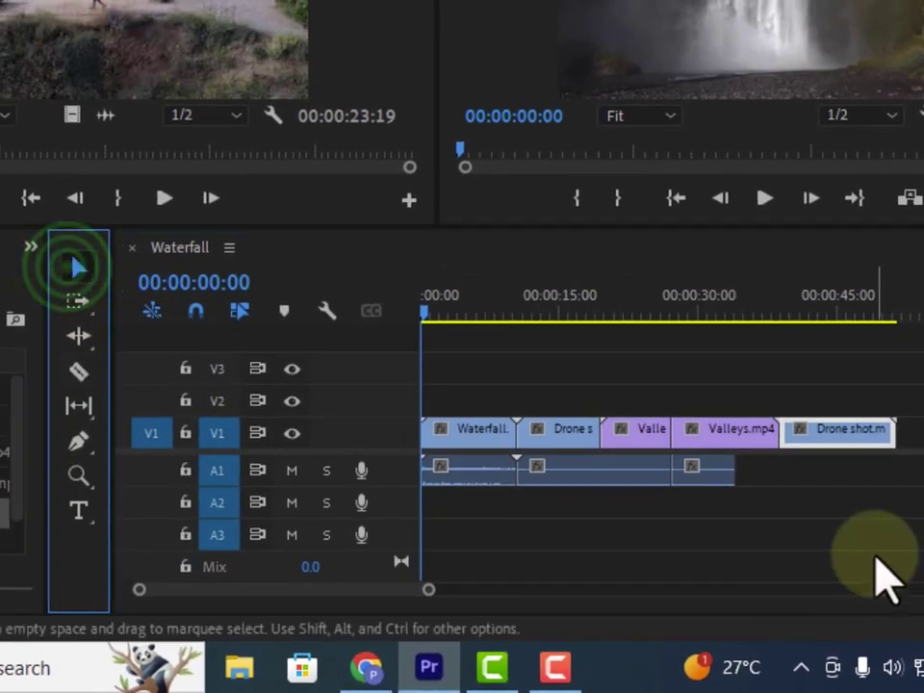
pyautogui.moveTo(722, 486); pyautogui.dragTo(764, 489)
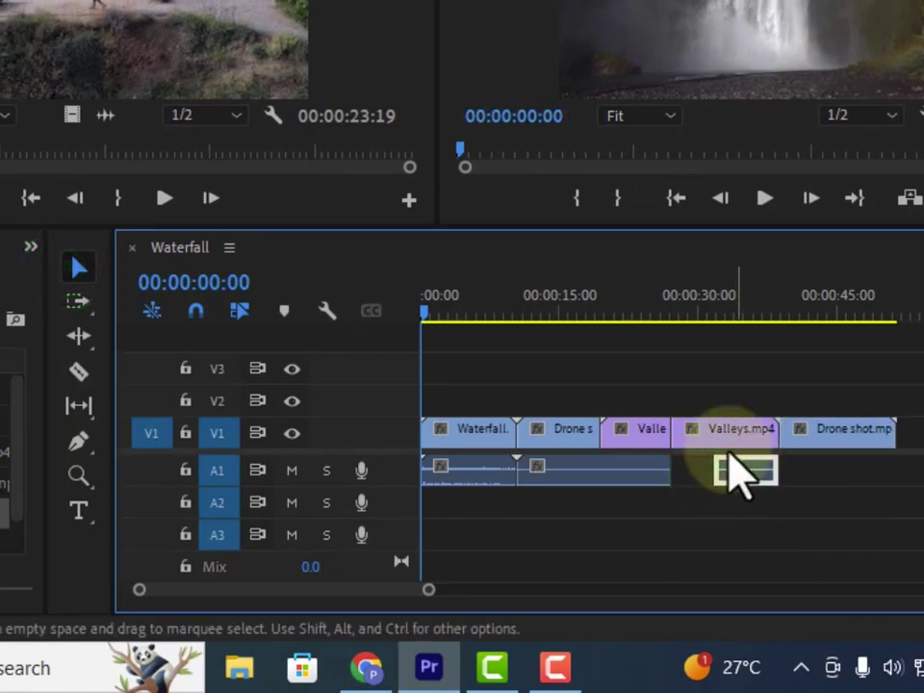
pyautogui.moveTo(718, 431); pyautogui.dragTo(720, 391)
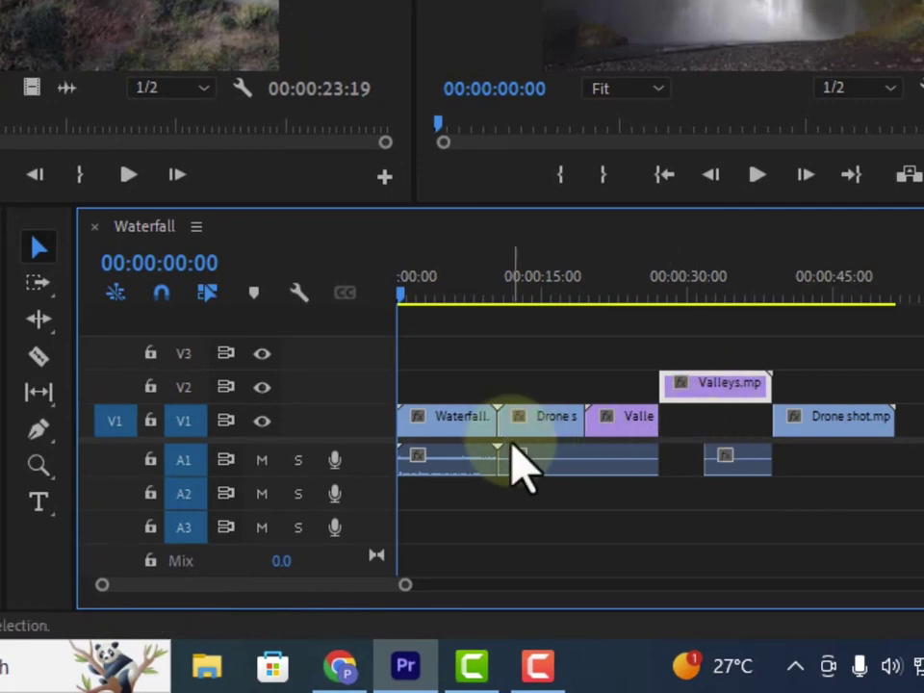
# Split the Waterfall clip's video and audio across all tracks at about 5 seconds with the Razor tool
pyautogui.click(38, 358)
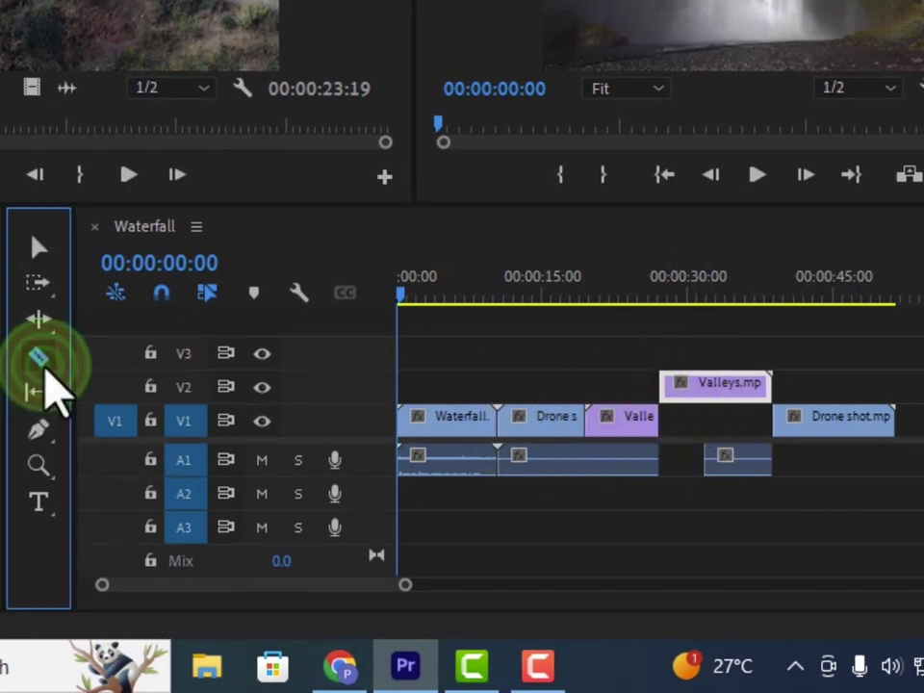
pyautogui.keyDown('shift'); pyautogui.click(450, 421); pyautogui.keyUp('shift')
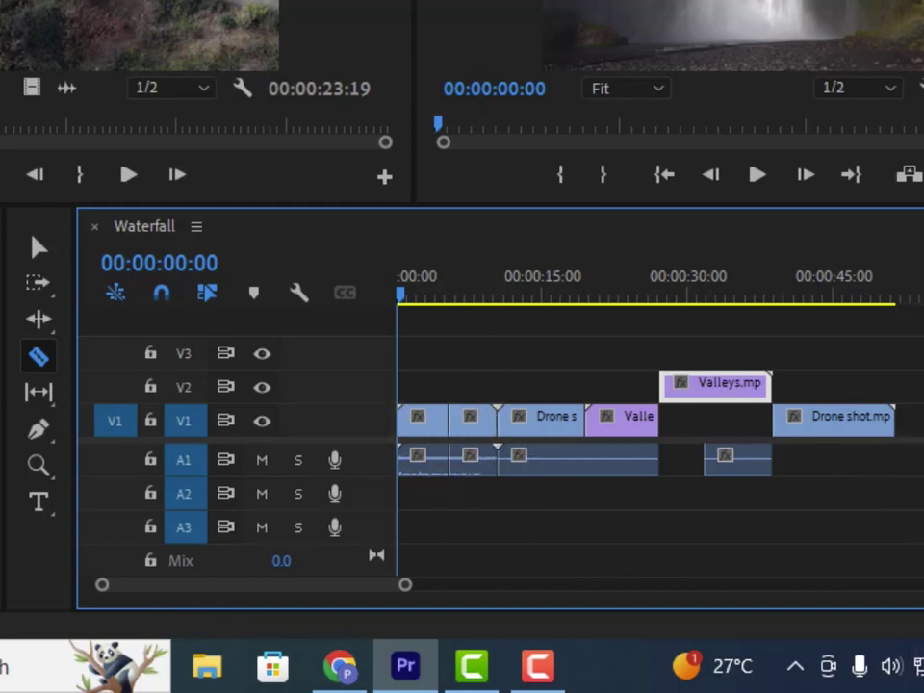
# Place the V2 Valleys piece at the end of V1 after the second Drone shot piece, closing the gaps on V1 and A1
pyautogui.click(38, 247)
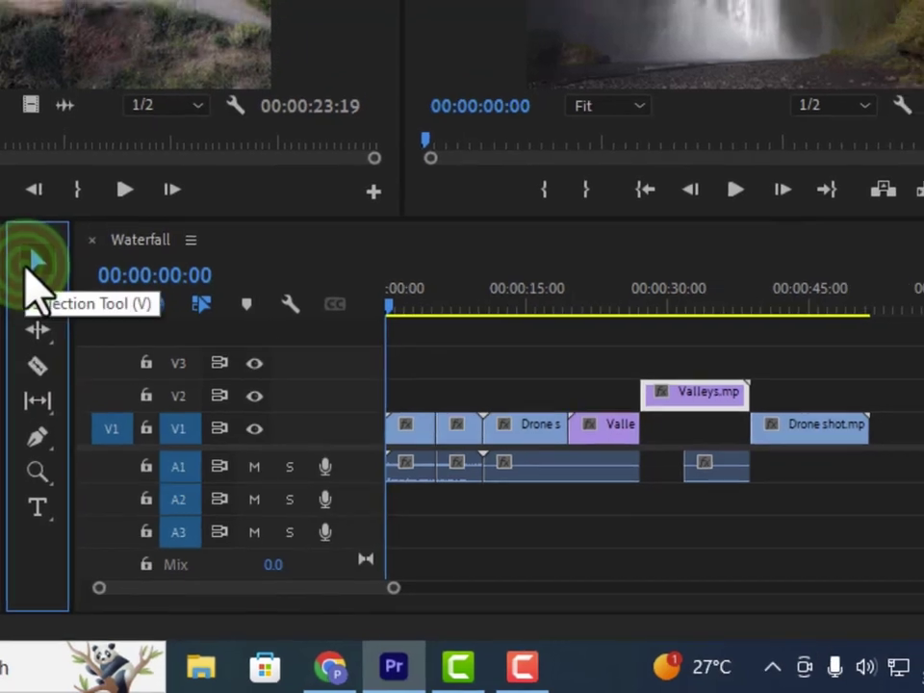
pyautogui.moveTo(610, 450); pyautogui.dragTo(820, 471)
pyautogui.moveTo(722, 478); pyautogui.dragTo(595, 470)
pyautogui.moveTo(761, 460); pyautogui.dragTo(666, 468)
pyautogui.moveTo(615, 508); pyautogui.dragTo(578, 509)
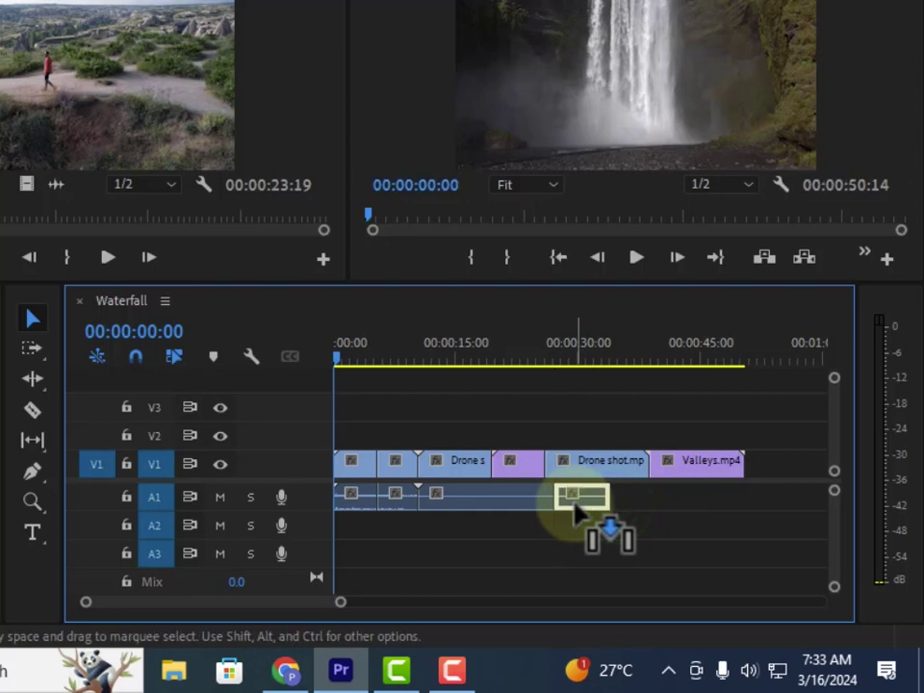
# Split the last Valleys clip at about 46 seconds and the Drone shot audio on A1 at about 22 seconds with the Razor tool
pyautogui.click(32, 409)
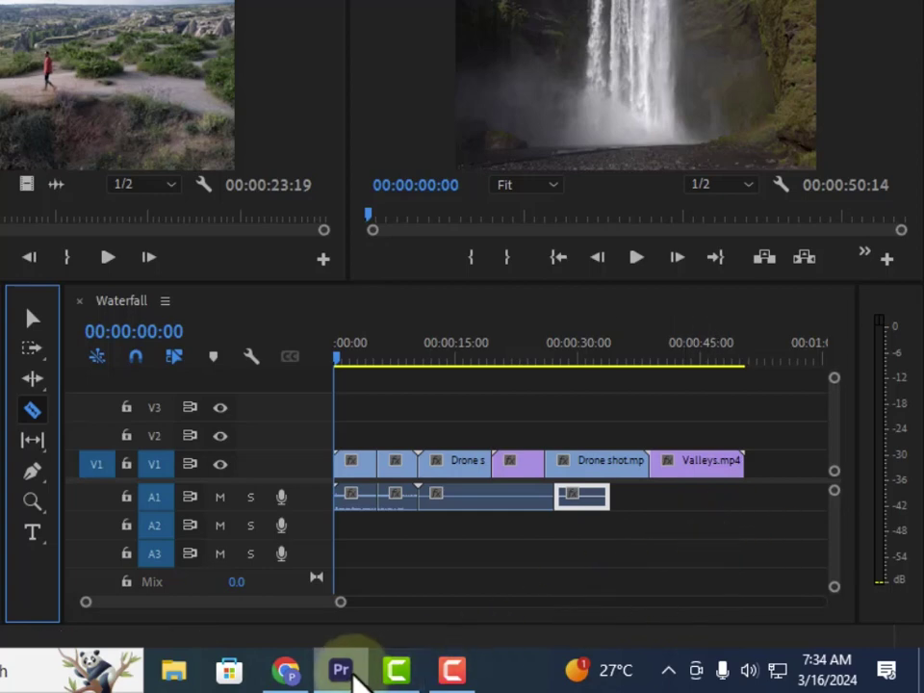
pyautogui.click(767, 540)
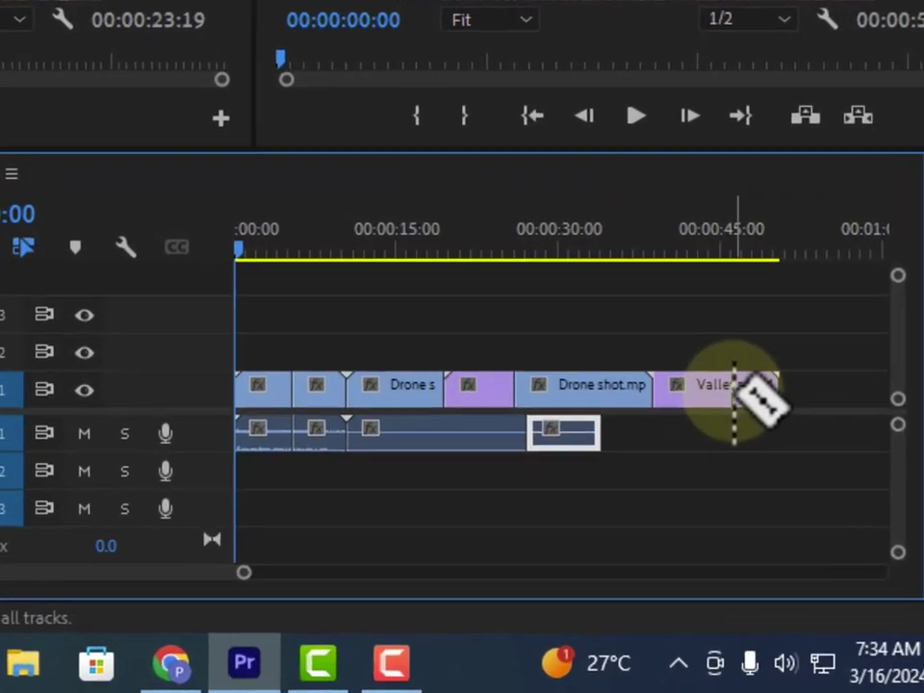
pyautogui.click(737, 385)
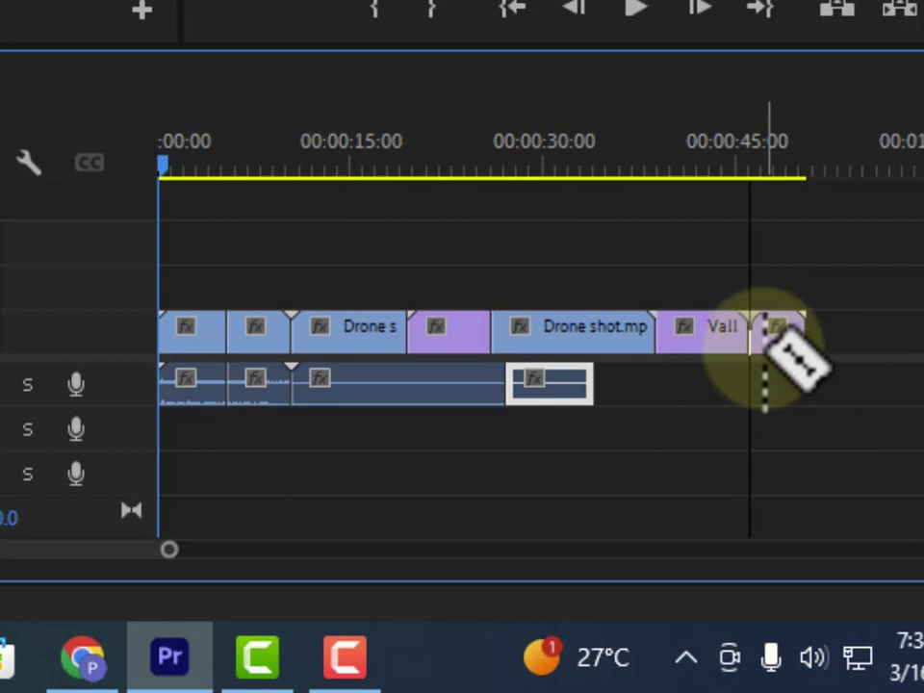
pyautogui.click(445, 385)
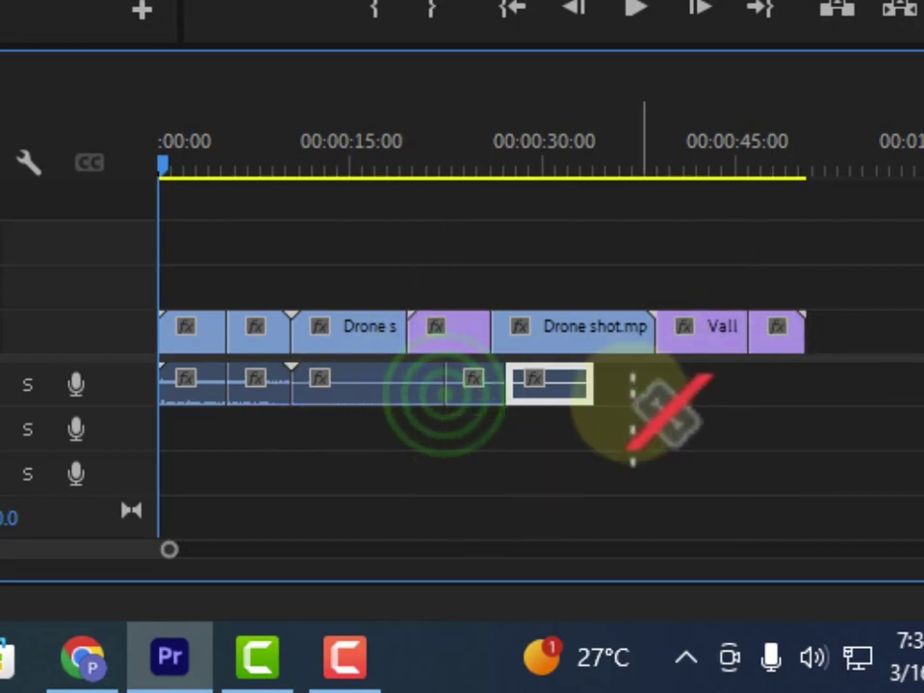